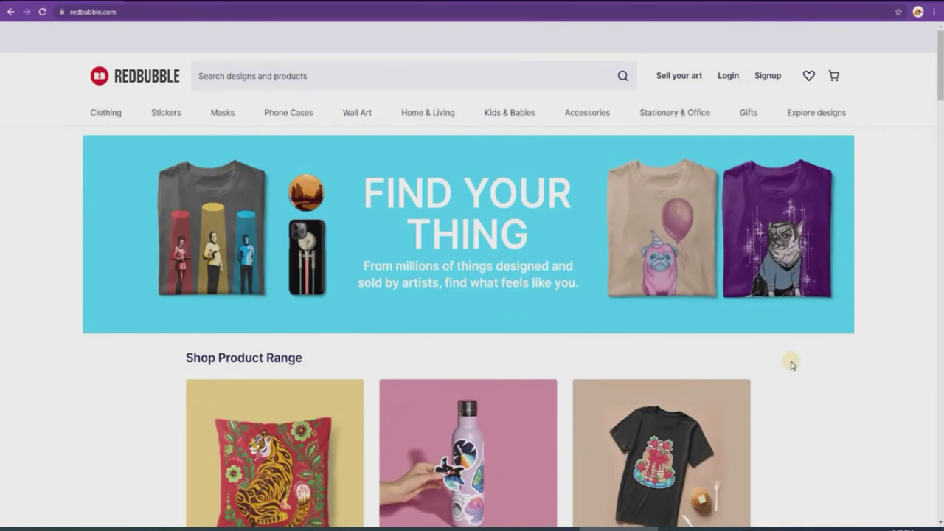
pyautogui.scroll(-2, 792, 365)
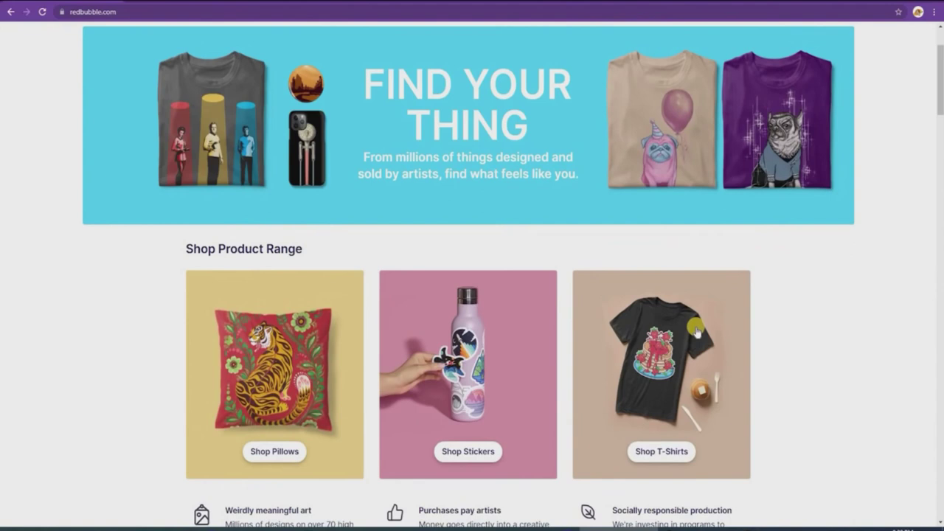
pyautogui.scroll(-10, 696, 332)
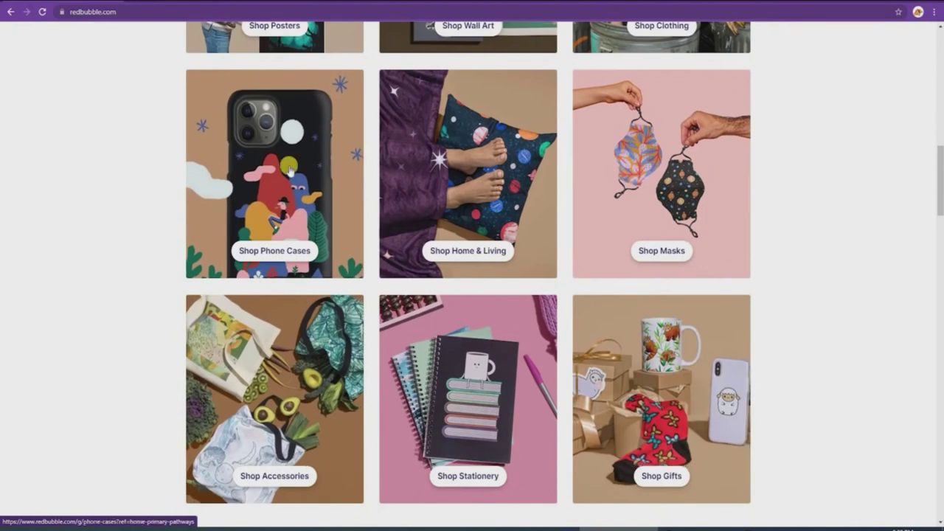
pyautogui.scroll(7, 631, 416)
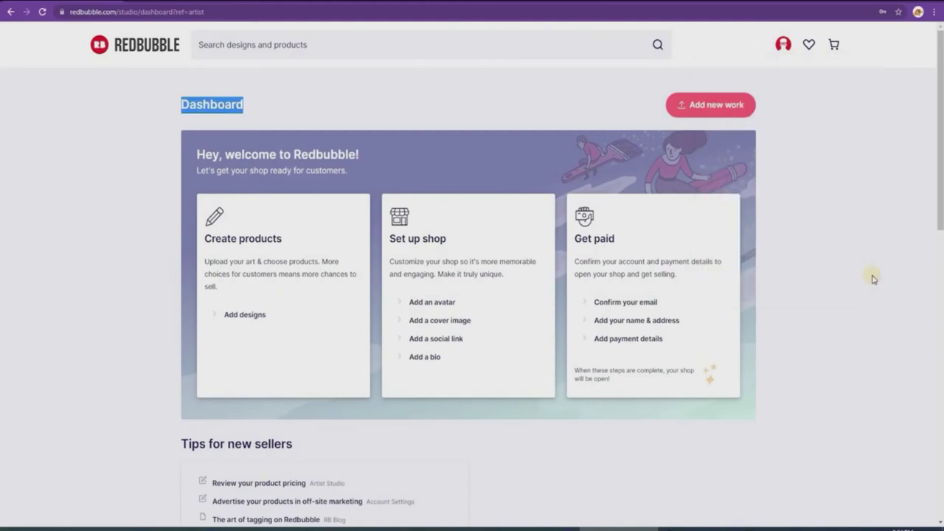
pyautogui.click(263, 295)
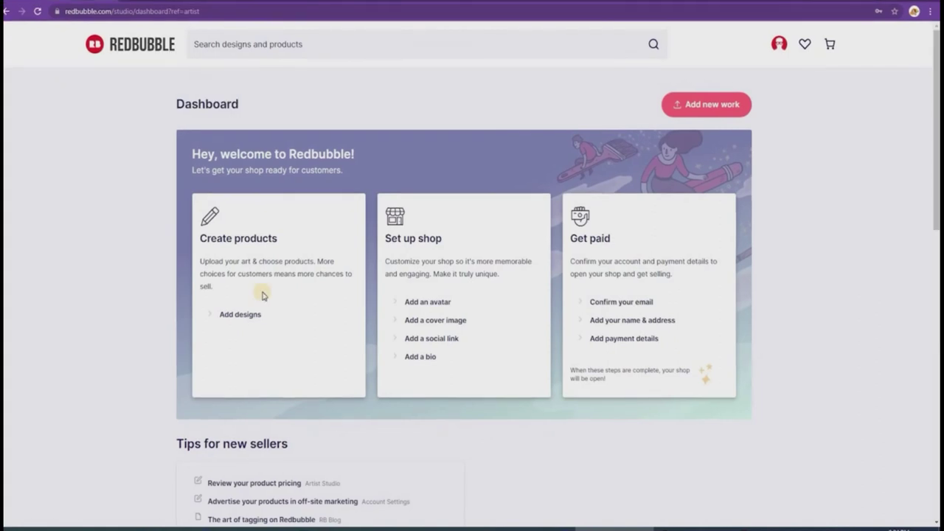
pyautogui.moveTo(263, 294); pyautogui.dragTo(372, 210)
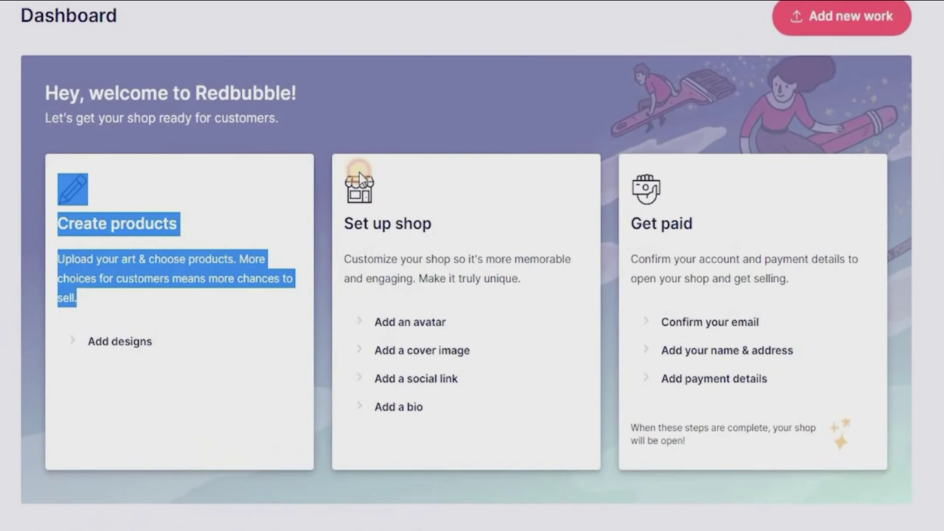
pyautogui.tripleClick(359, 173)
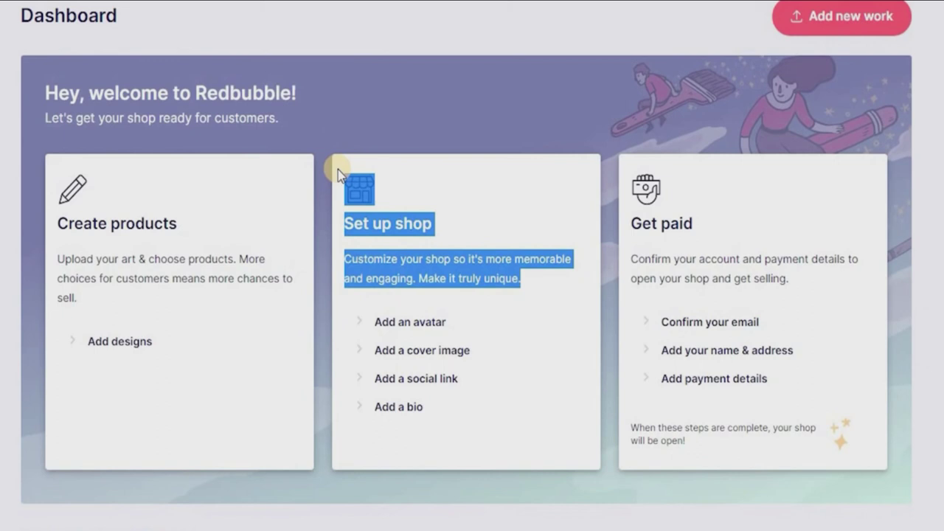
pyautogui.tripleClick(612, 196)
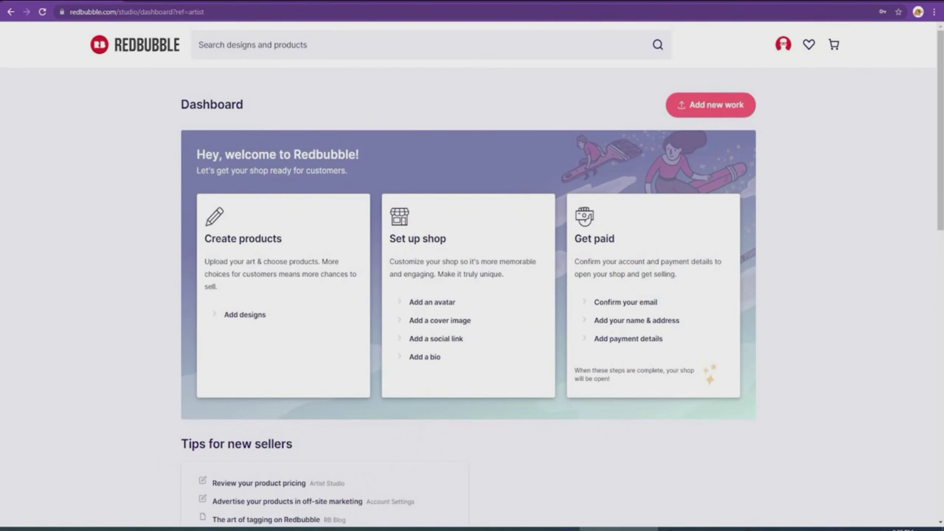
# Open Redbubble's Add new work upload page from the Dashboard.
pyautogui.click(252, 329)
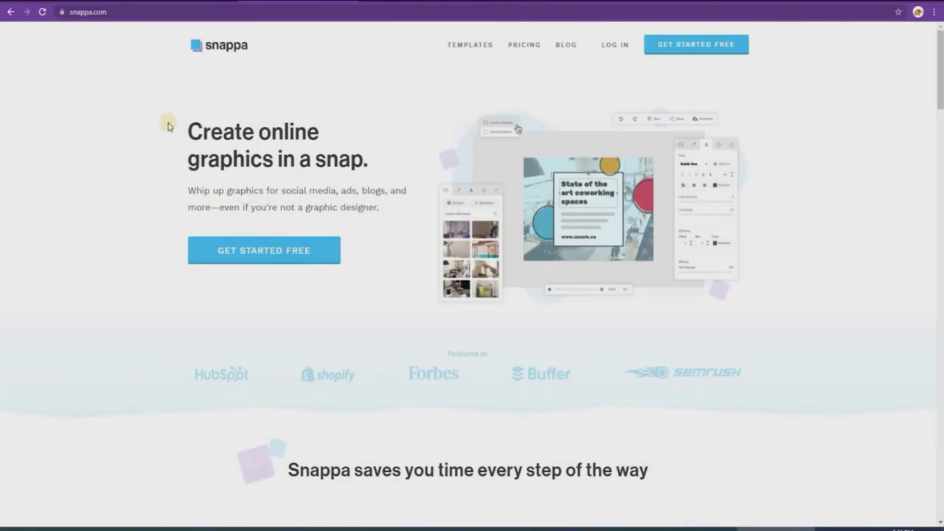
# Highlight the Snappa homepage headline and subtitle, then scroll down the page.
pyautogui.moveTo(168, 126); pyautogui.dragTo(514, 157)
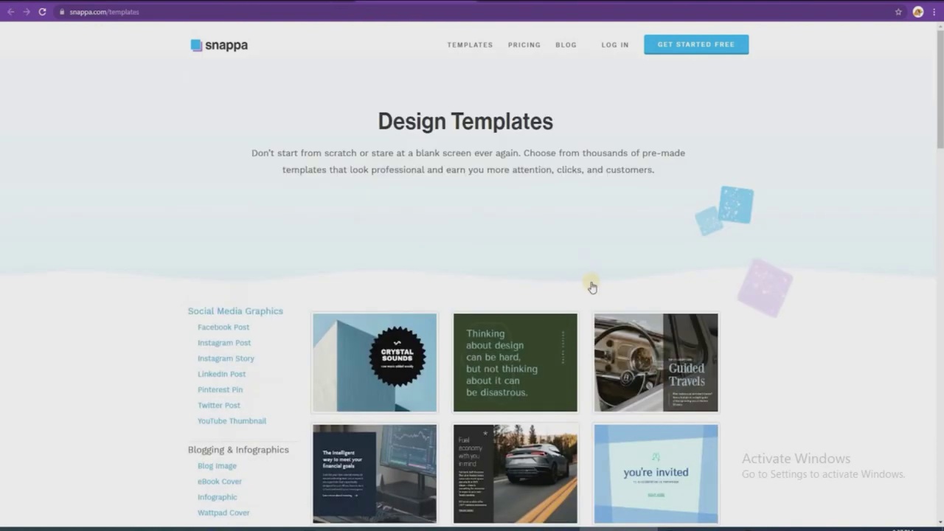
pyautogui.scroll(-5, 591, 287)
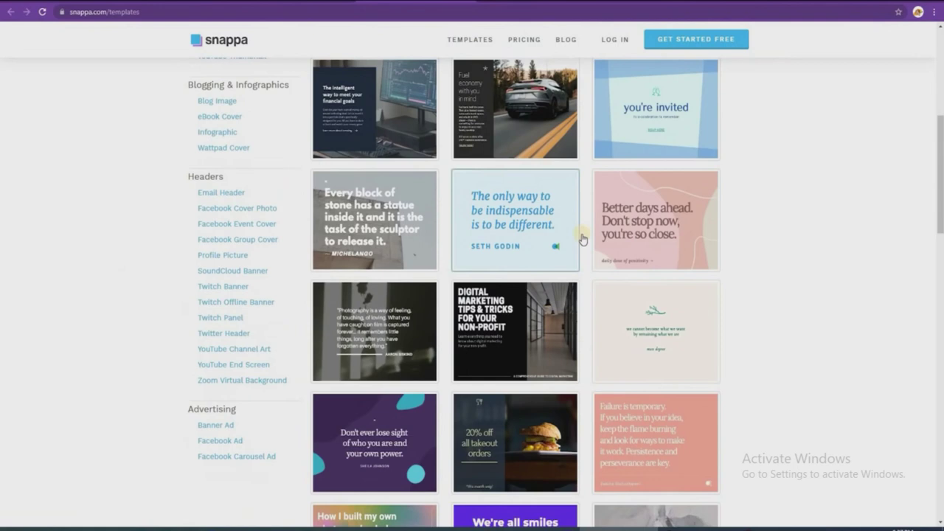
pyautogui.scroll(-6, 504, 255)
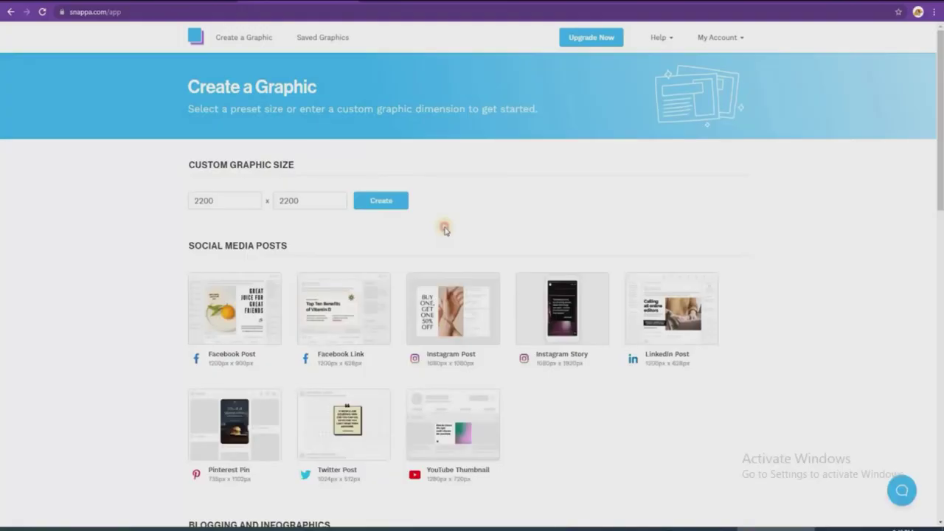
# Look over the Create a Graphic options, then create a custom 2200 × 2200 px graphic.
pyautogui.moveTo(444, 230); pyautogui.dragTo(601, 210)
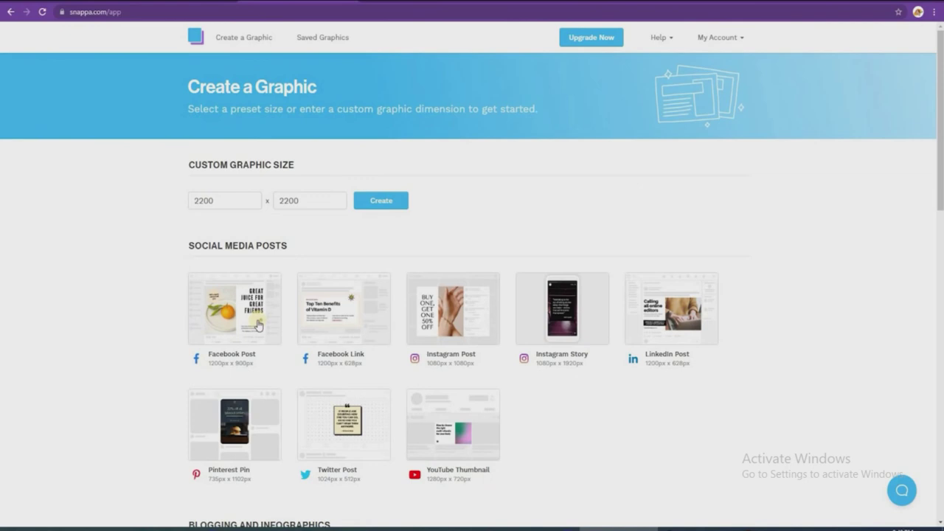
pyautogui.tripleClick(620, 433)
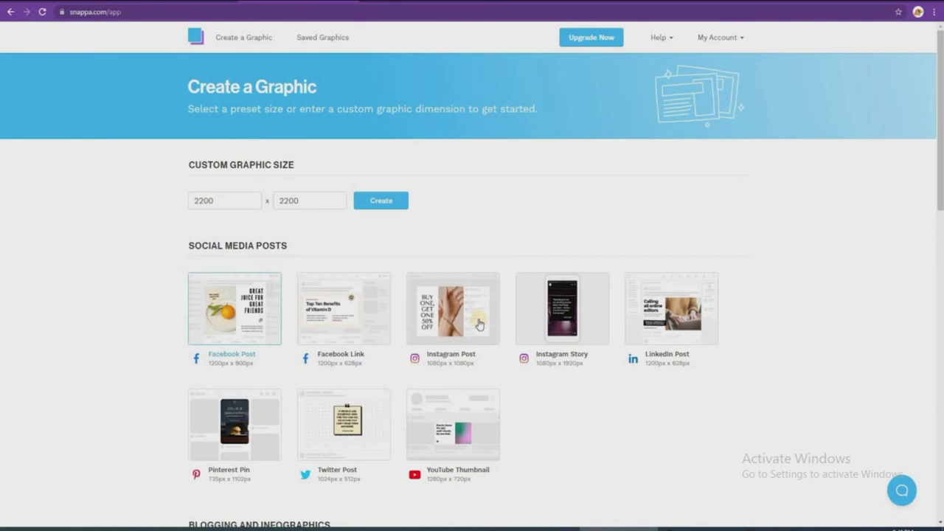
pyautogui.scroll(-5, 479, 324)
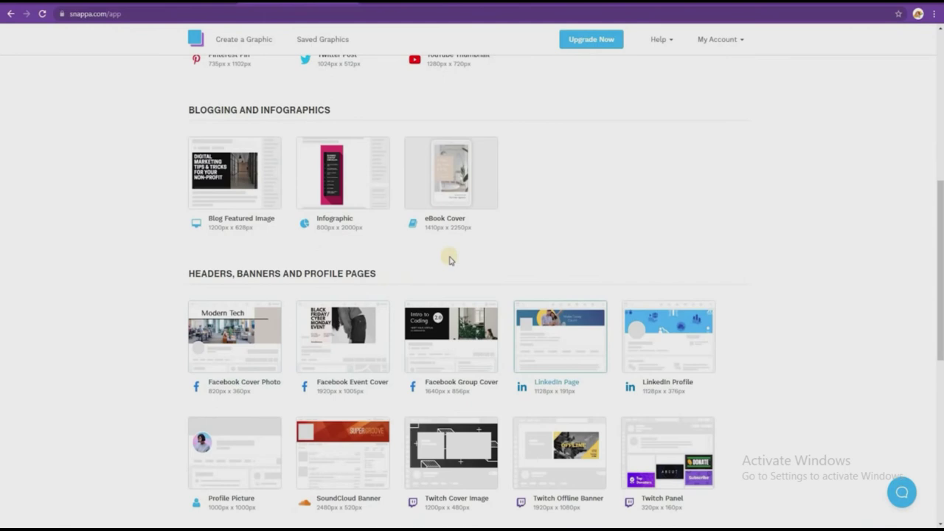
pyautogui.scroll(5, 450, 259)
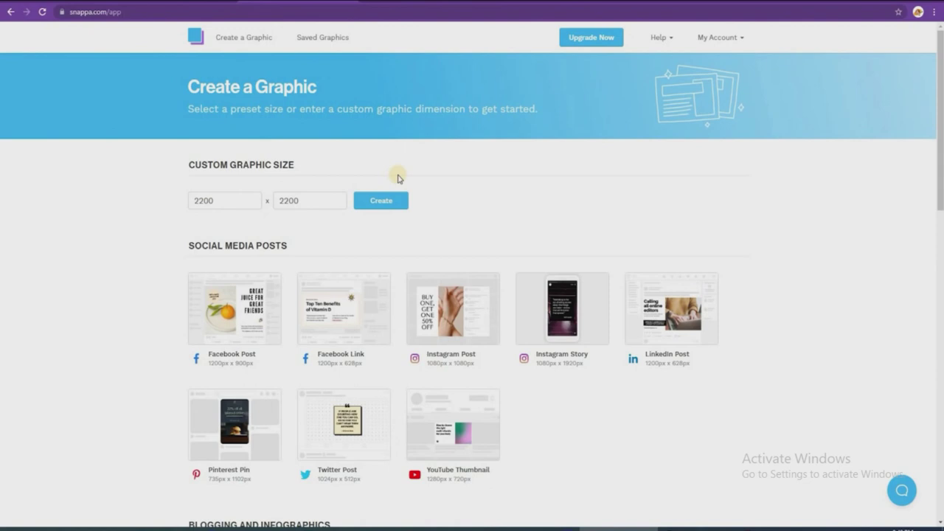
pyautogui.doubleClick(251, 200)
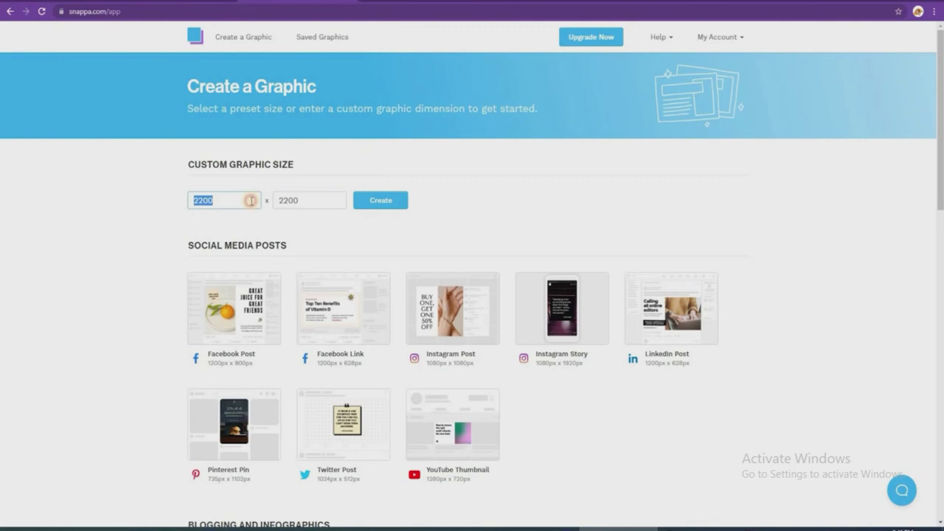
pyautogui.click(391, 197)
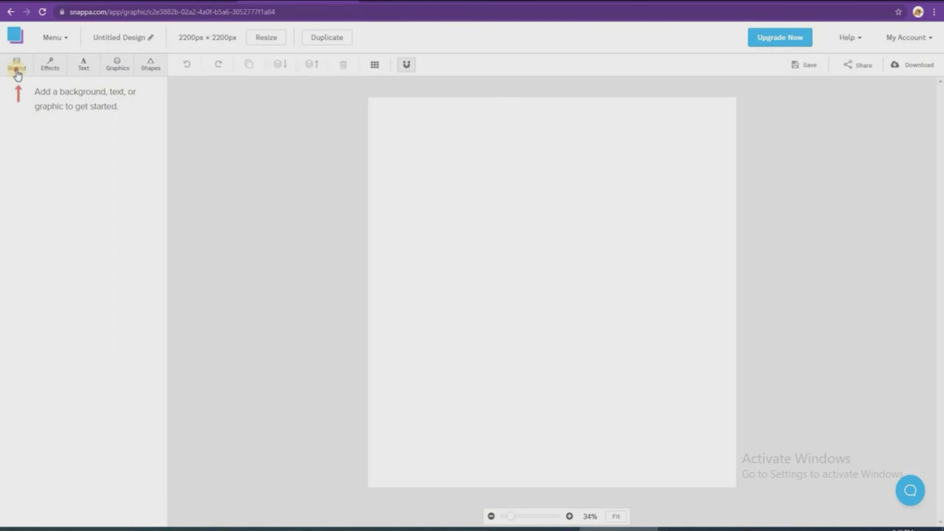
# Look at the Background and Text panels, then undo the last money-graphic change.
pyautogui.click(17, 73)
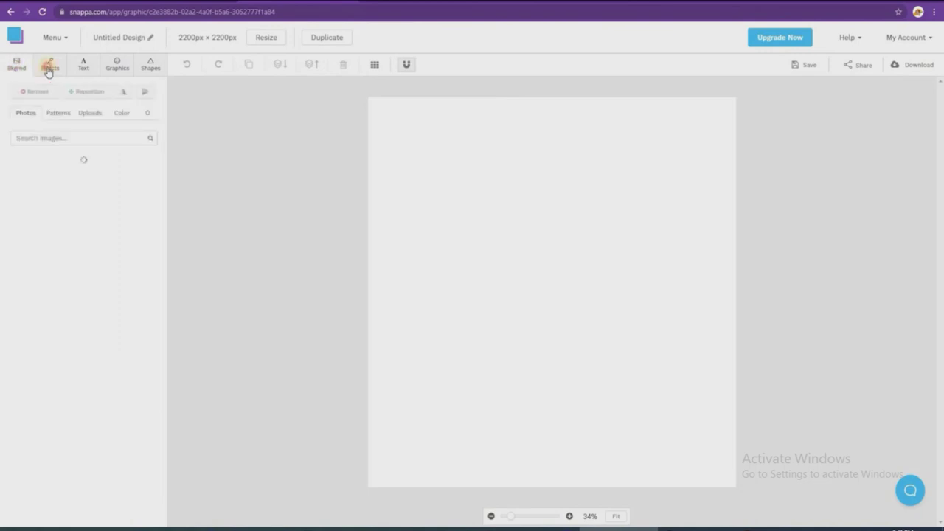
pyautogui.click(84, 65)
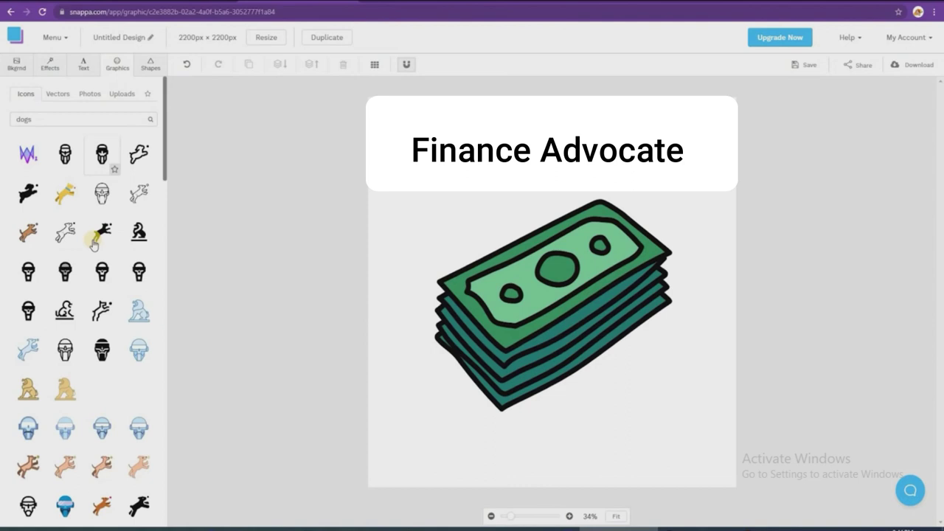
pyautogui.hotkey('ctrl', 'z')
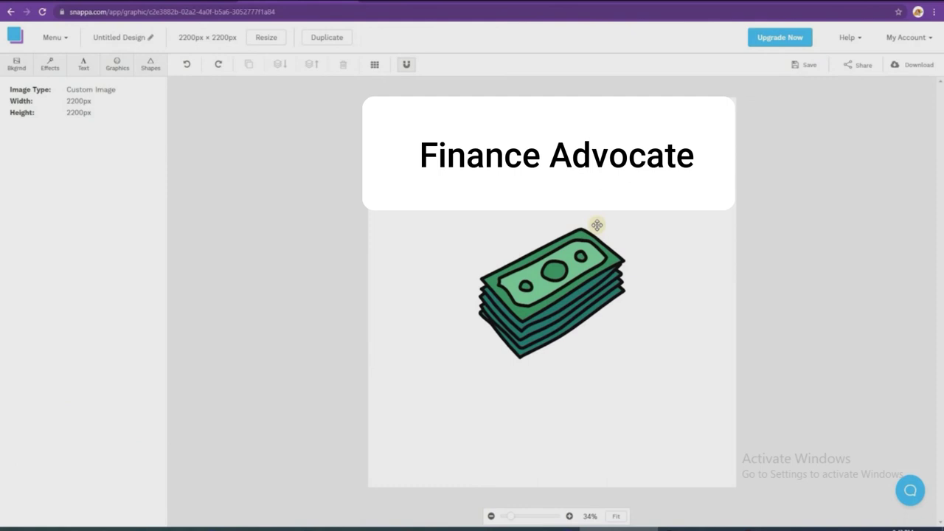
# Reopen Graphics, move the money graphic up-left under the title, and deselect it.
pyautogui.click(116, 64)
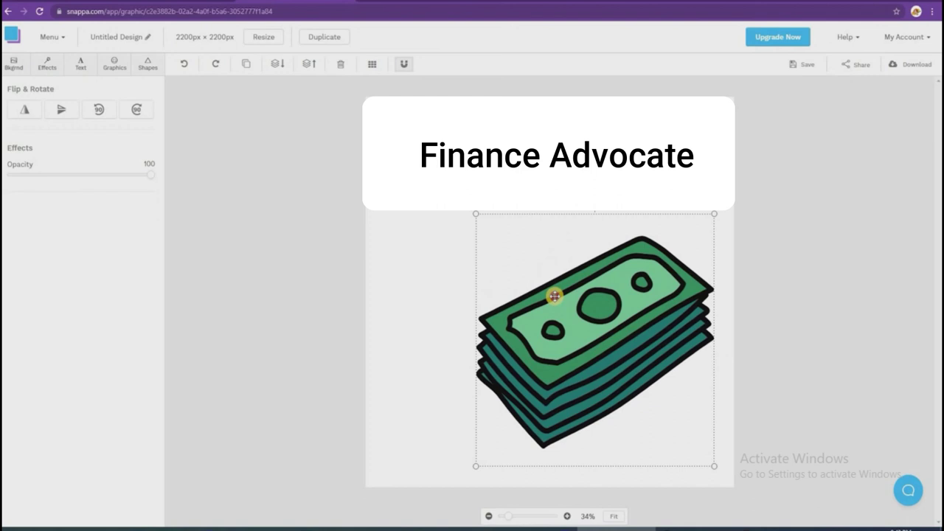
pyautogui.moveTo(554, 296); pyautogui.dragTo(511, 267)
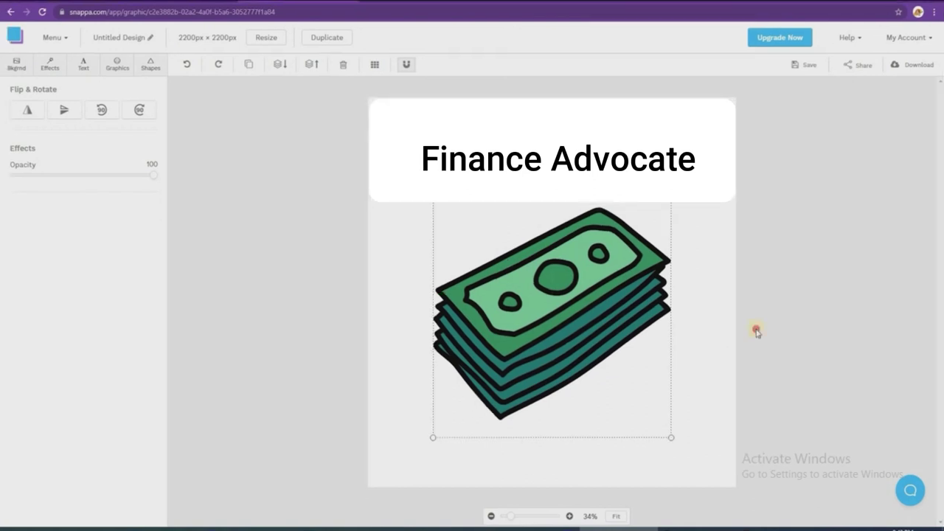
pyautogui.click(756, 332)
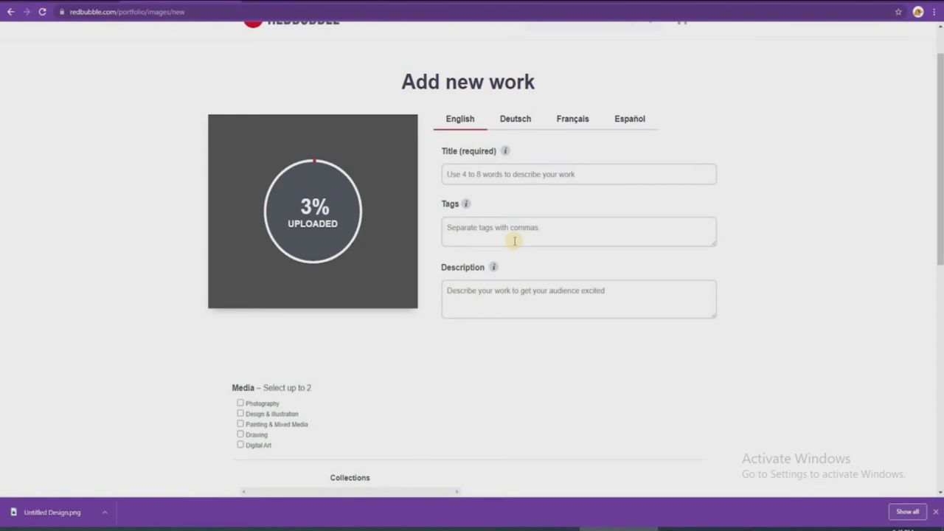
# Scroll up the Add new work form and drag-select text near the top.
pyautogui.scroll(1, 514, 240)
pyautogui.moveTo(442, 204); pyautogui.dragTo(499, 210)
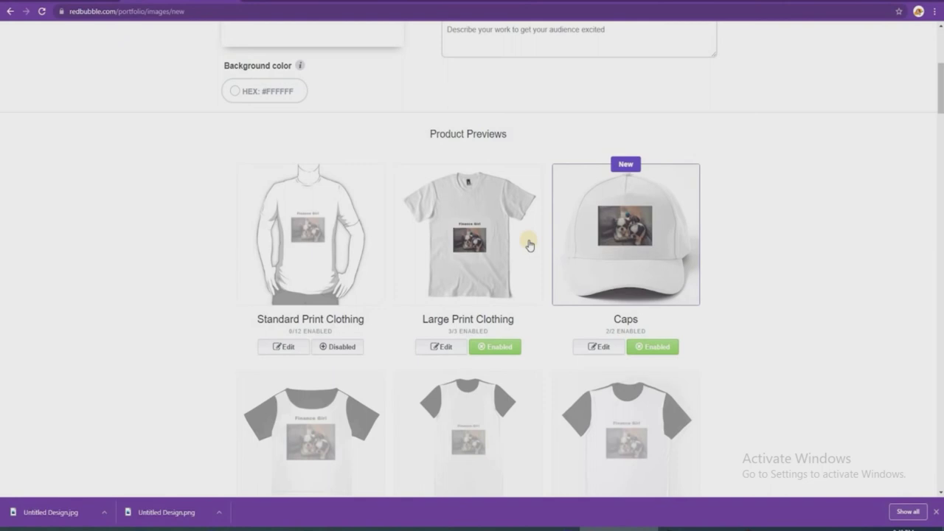
pyautogui.scroll(-10, 529, 245)
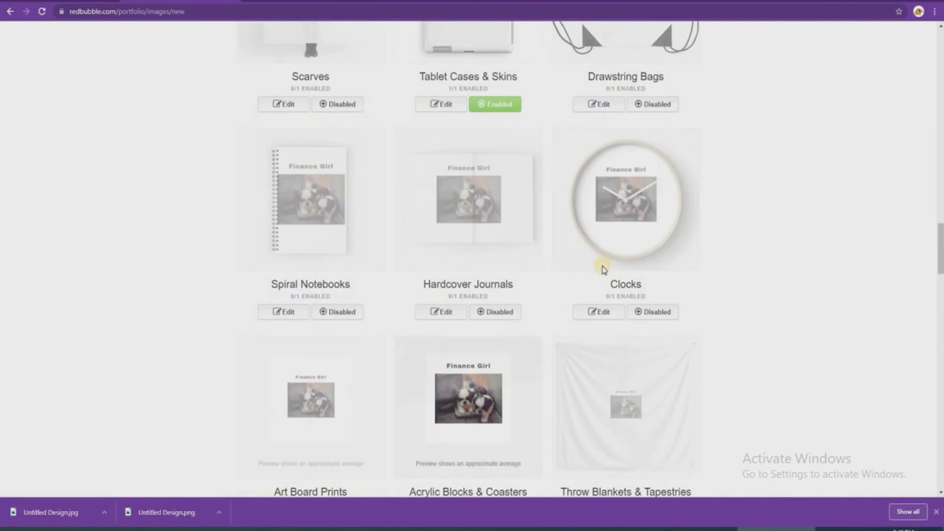
pyautogui.scroll(15, 602, 270)
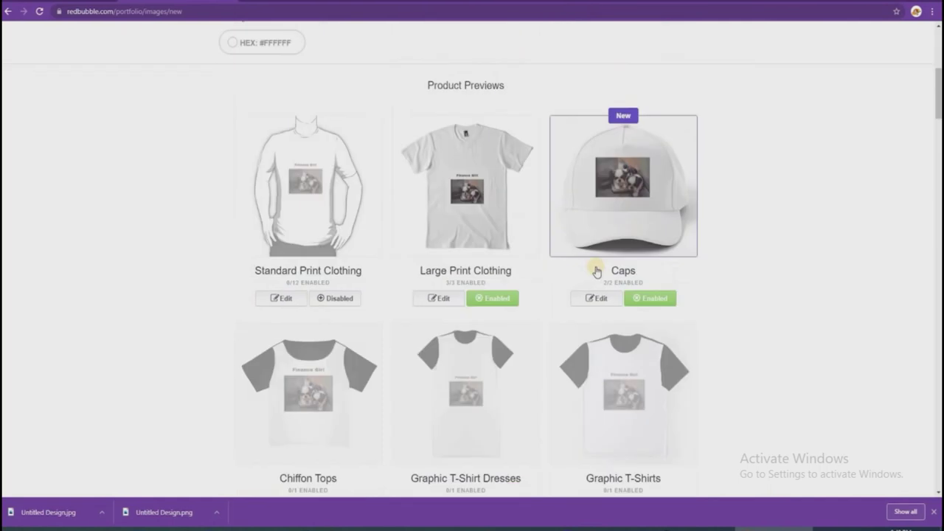
pyautogui.scroll(-20, 597, 272)
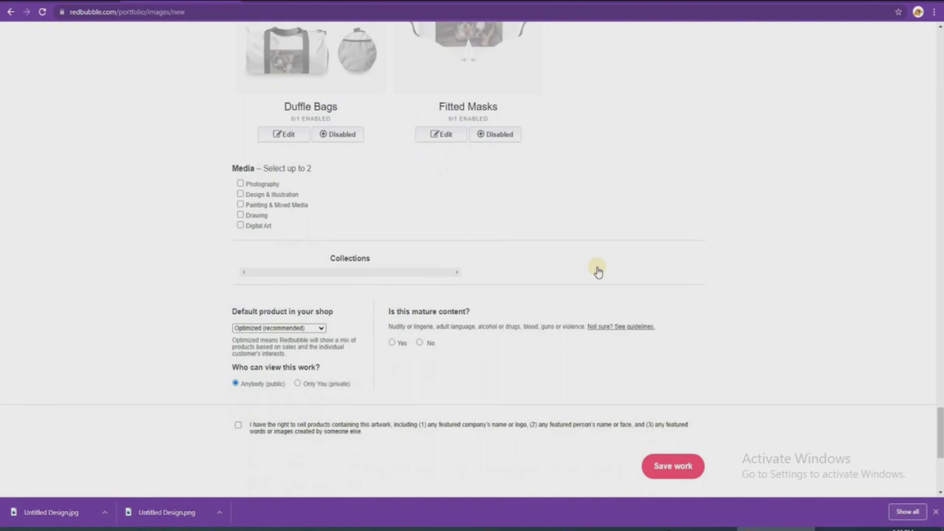
pyautogui.scroll(10, 599, 271)
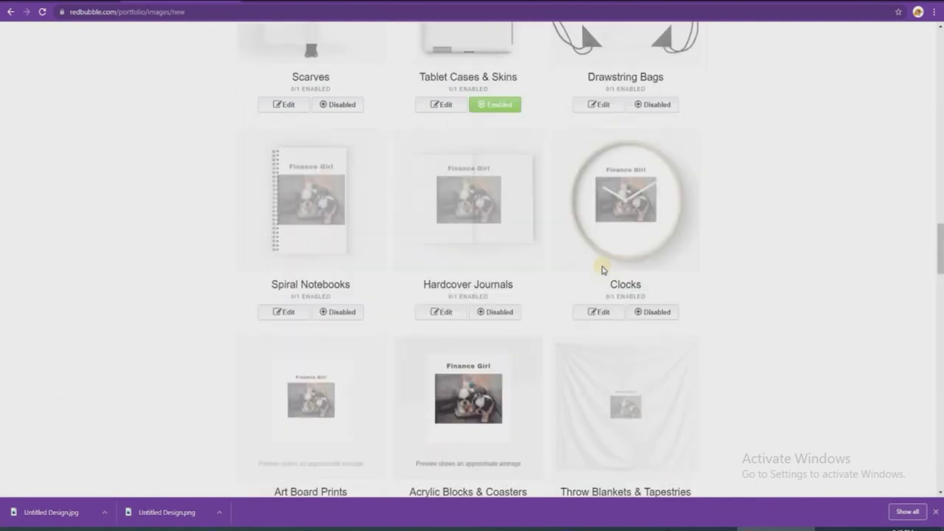
# Mark the work as not mature content and declare the right to sell it.
pyautogui.scroll(-10, 602, 270)
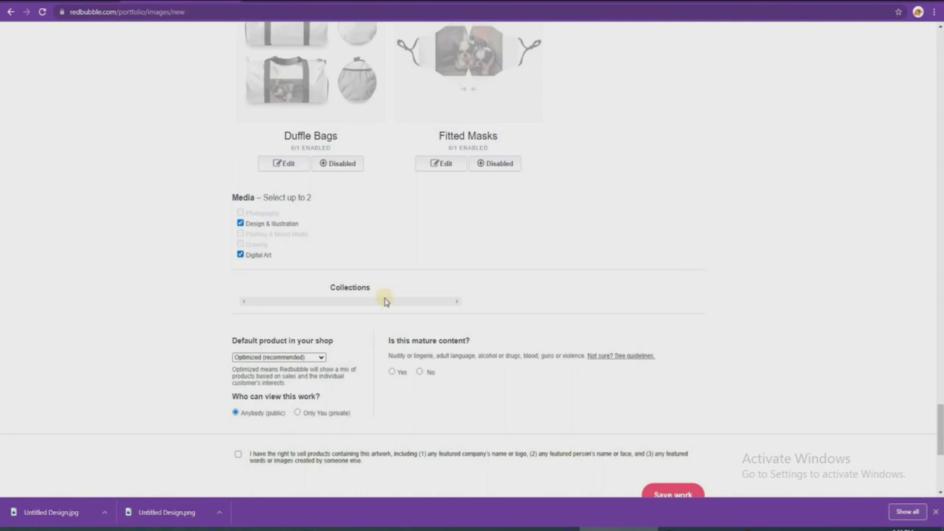
pyautogui.scroll(-2, 467, 297)
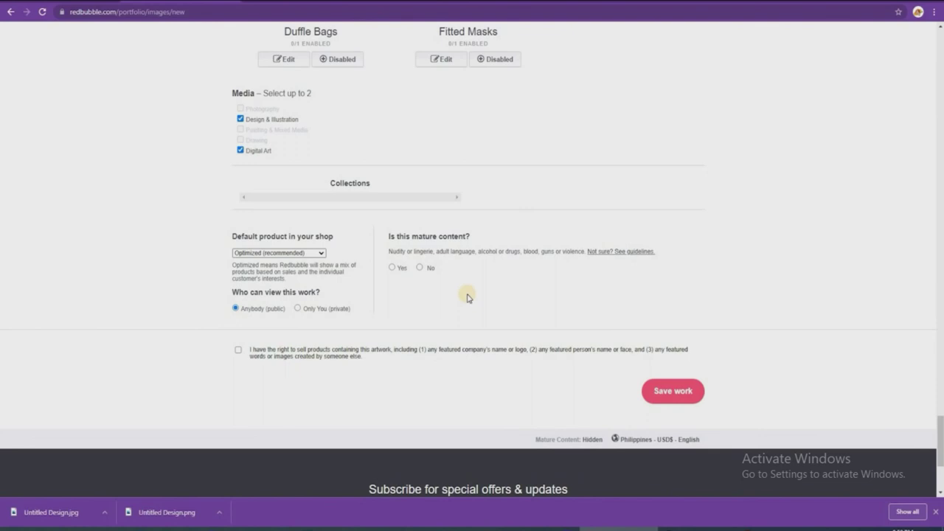
pyautogui.click(420, 267)
pyautogui.click(238, 350)
# Save the new work and open the payment details setup from the dashboard.
pyautogui.click(710, 401)
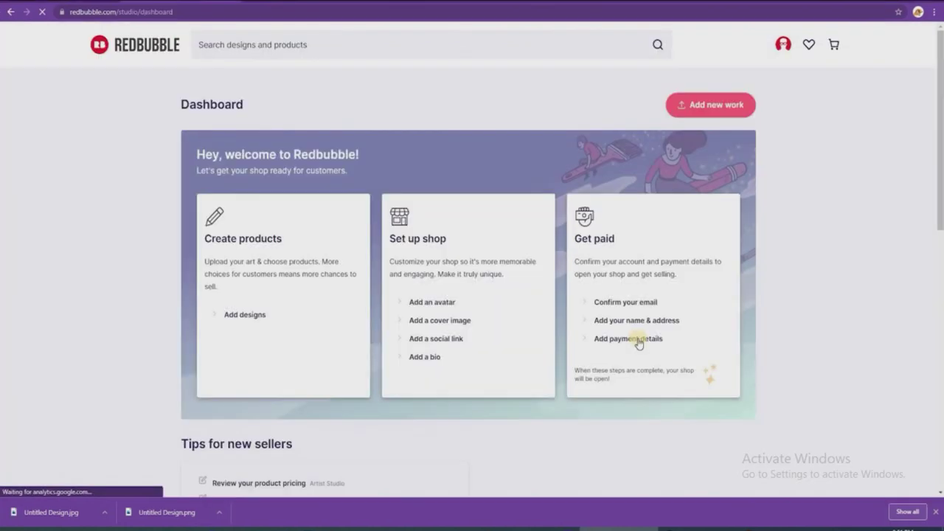
pyautogui.click(638, 343)
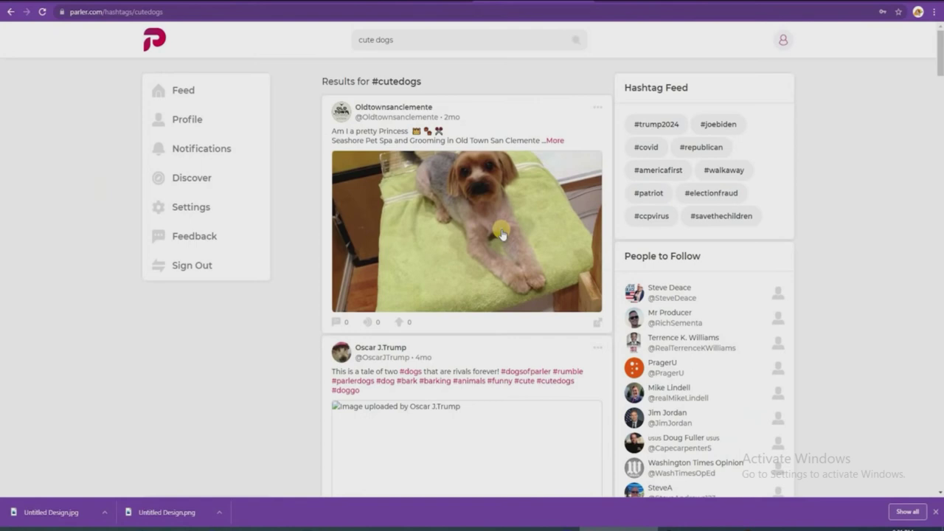
# Scroll down through the #cutedogs feed and back up to the top.
pyautogui.scroll(-3, 502, 235)
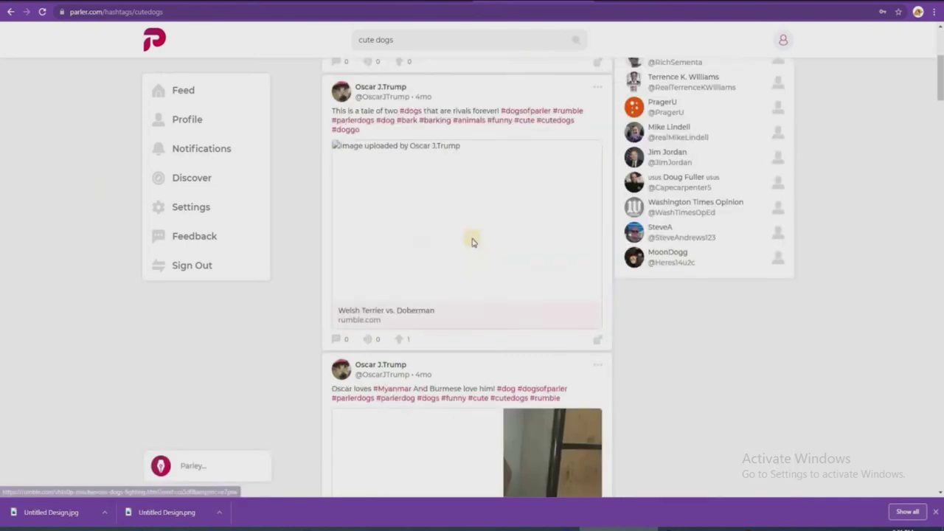
pyautogui.scroll(-5, 473, 242)
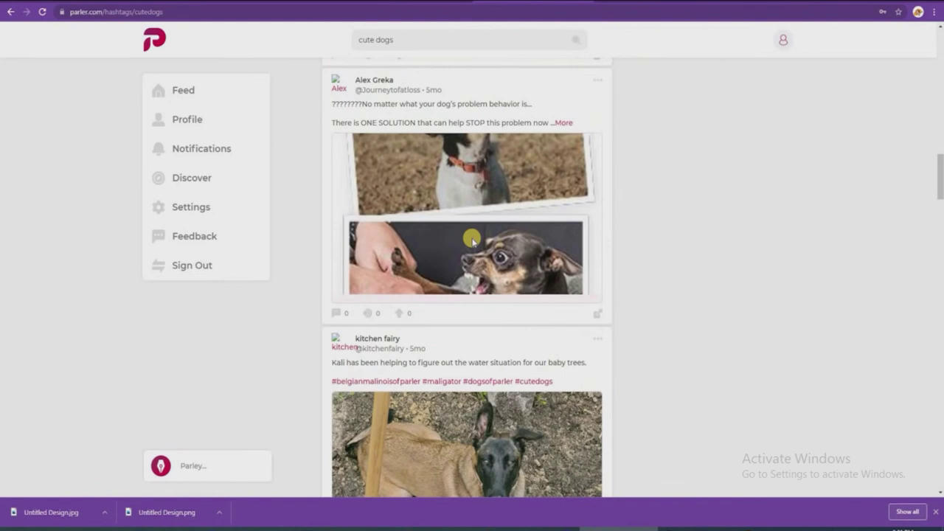
pyautogui.scroll(-10, 473, 242)
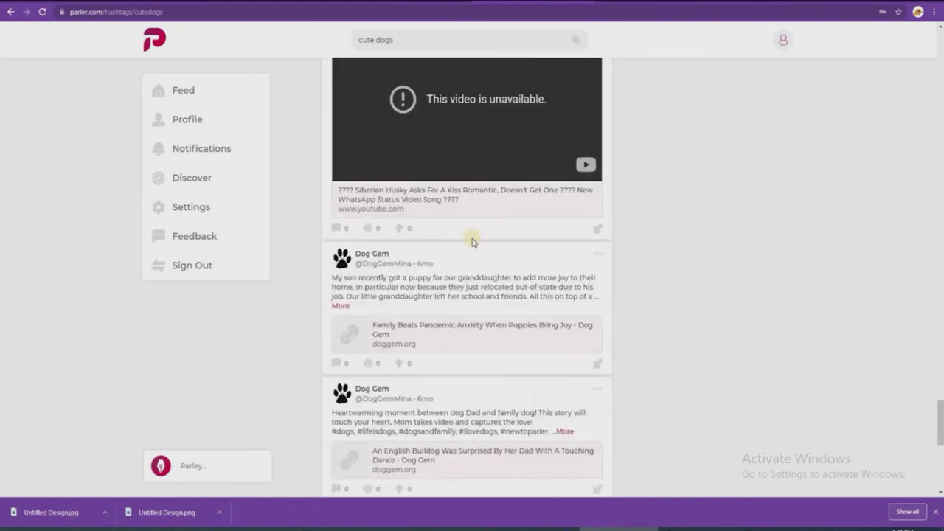
pyautogui.scroll(5, 473, 242)
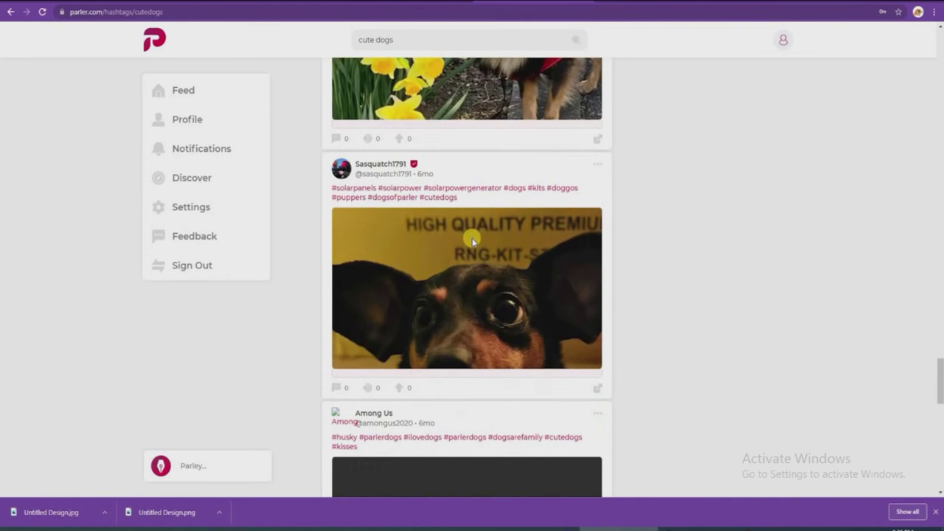
pyautogui.scroll(10, 473, 242)
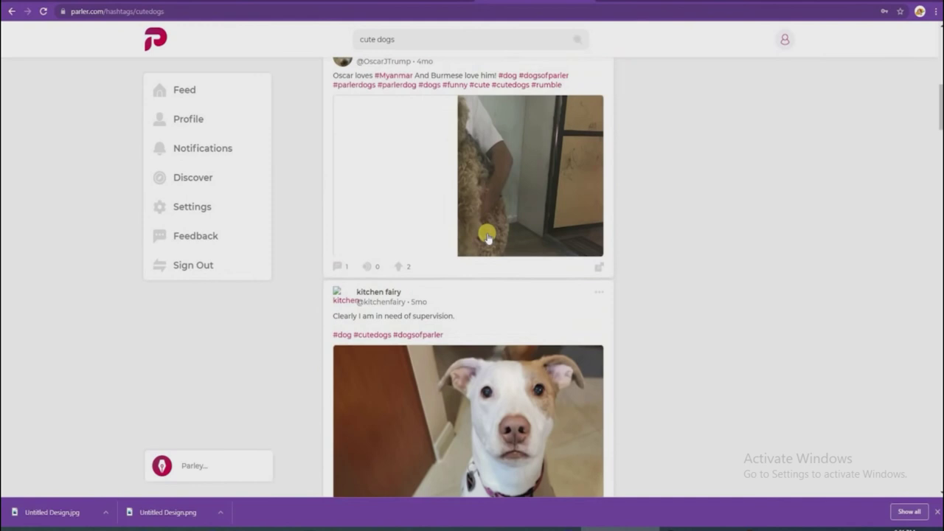
pyautogui.scroll(1, 487, 236)
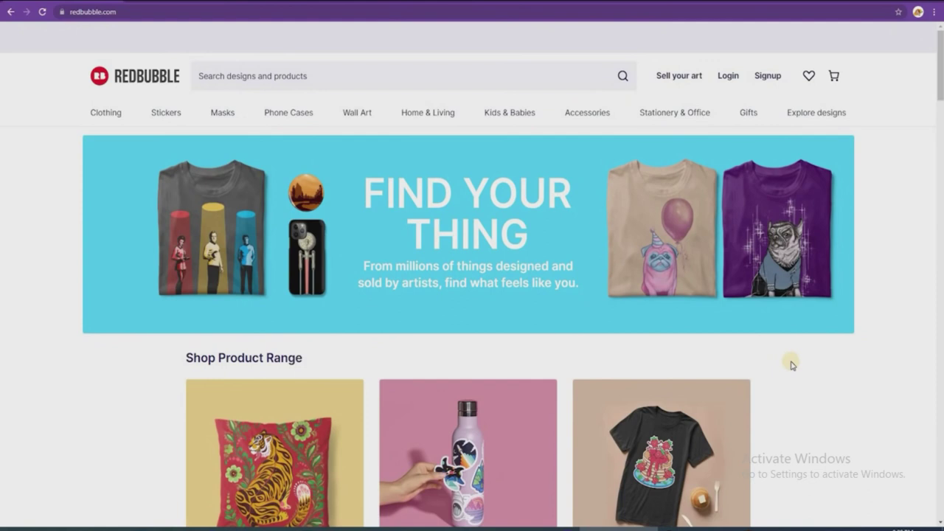
# Scroll down the Redbubble homepage to the Shop Product Range section.
pyautogui.scroll(-4, 791, 364)
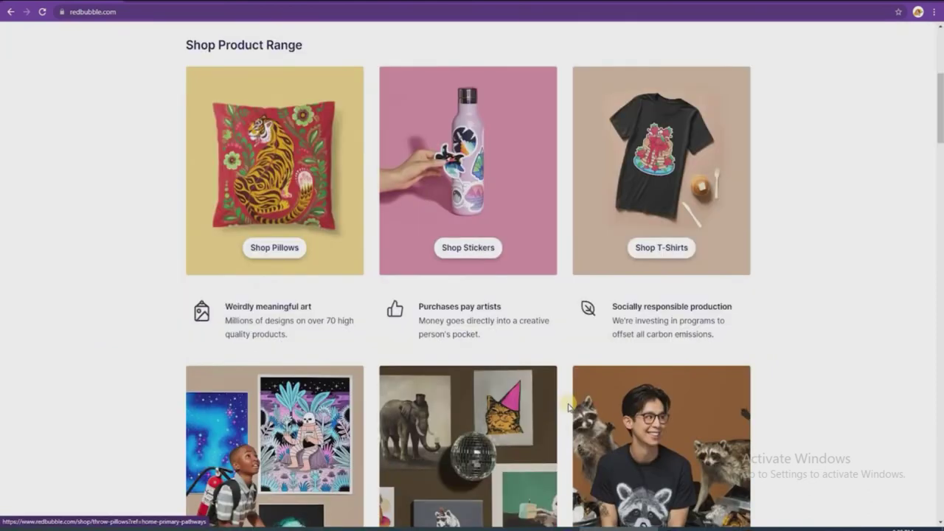